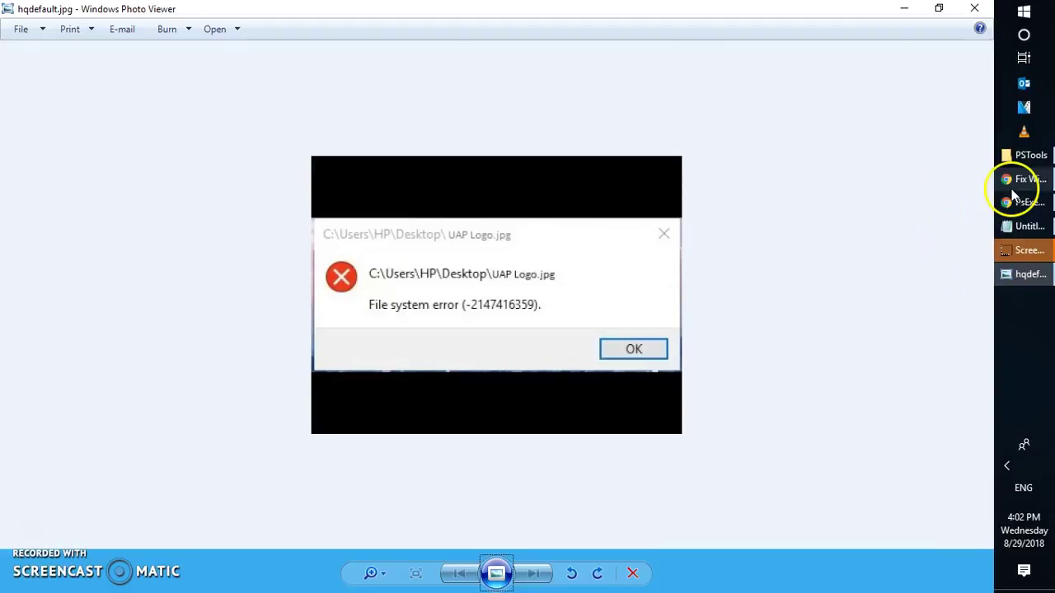
Check the PsExec download page in Chrome and extract PSTools.zip directly into the PSTools folder in File Explorer
mouse_move(1028, 212)
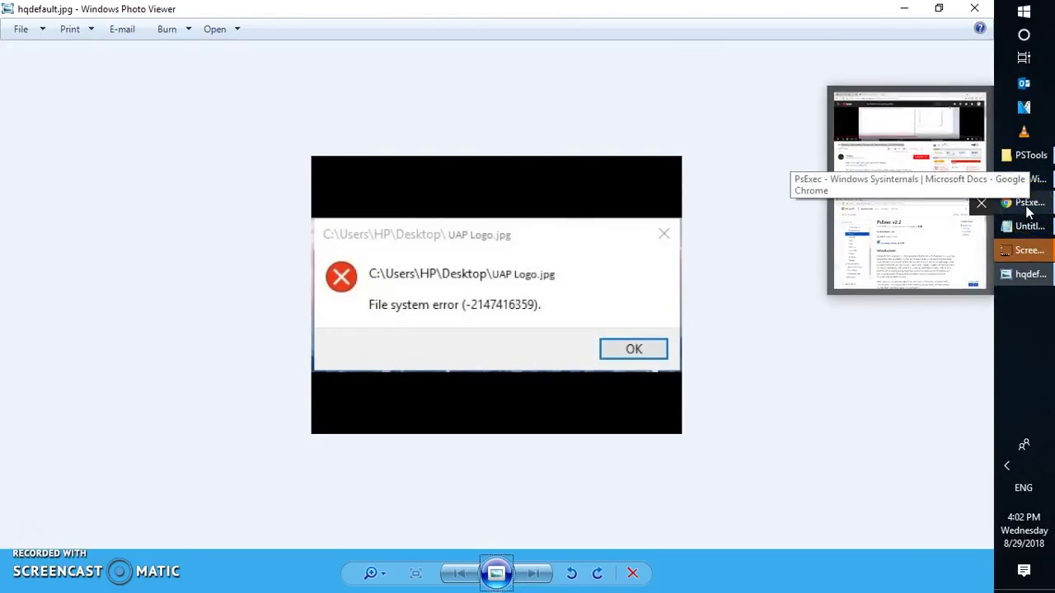
left_click(1028, 211)
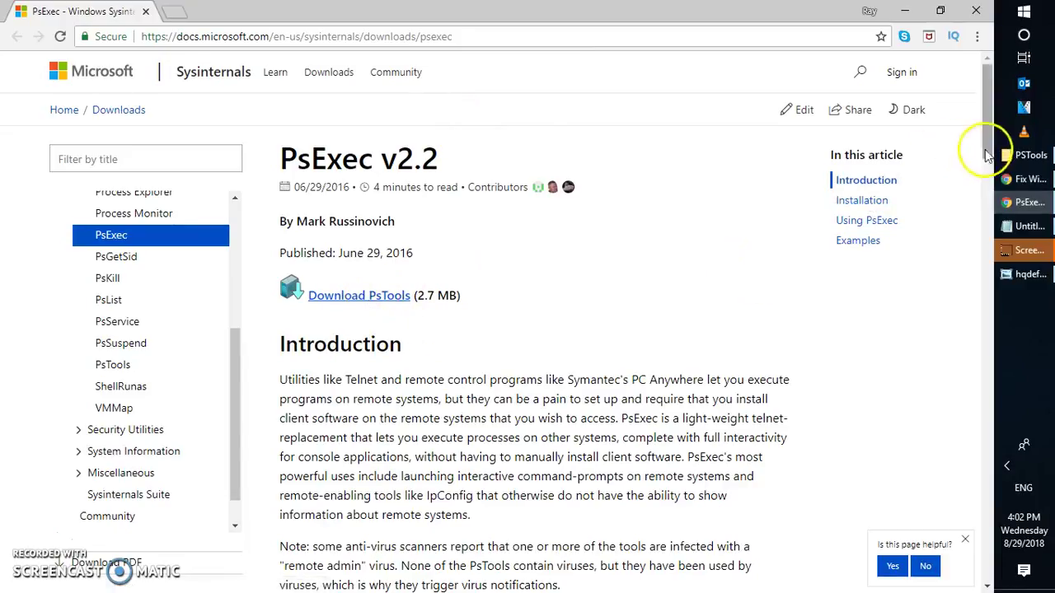
left_click(1019, 155)
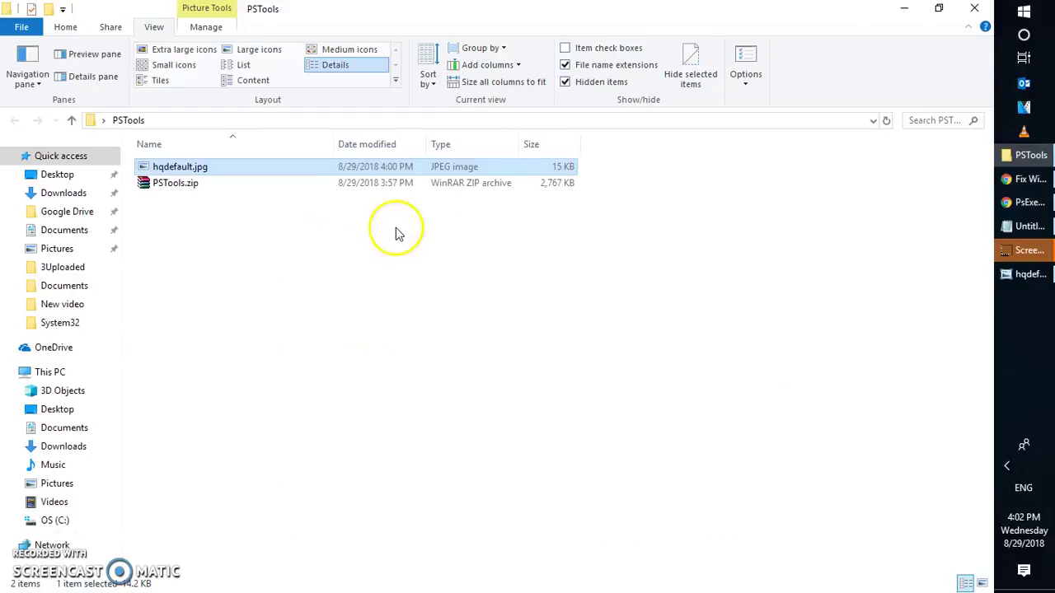
left_click(191, 183)
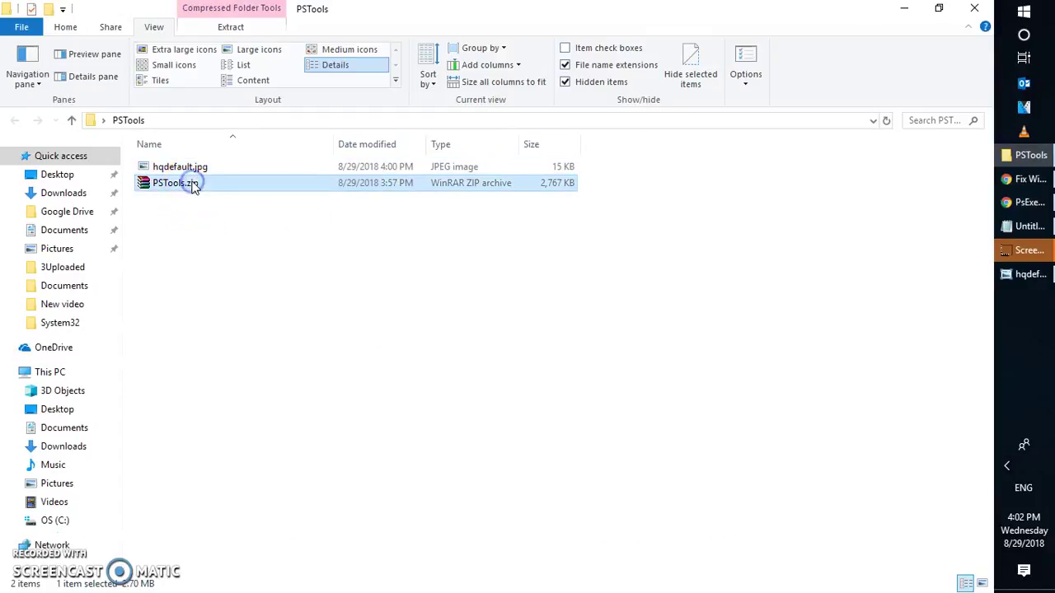
right_click(192, 183)
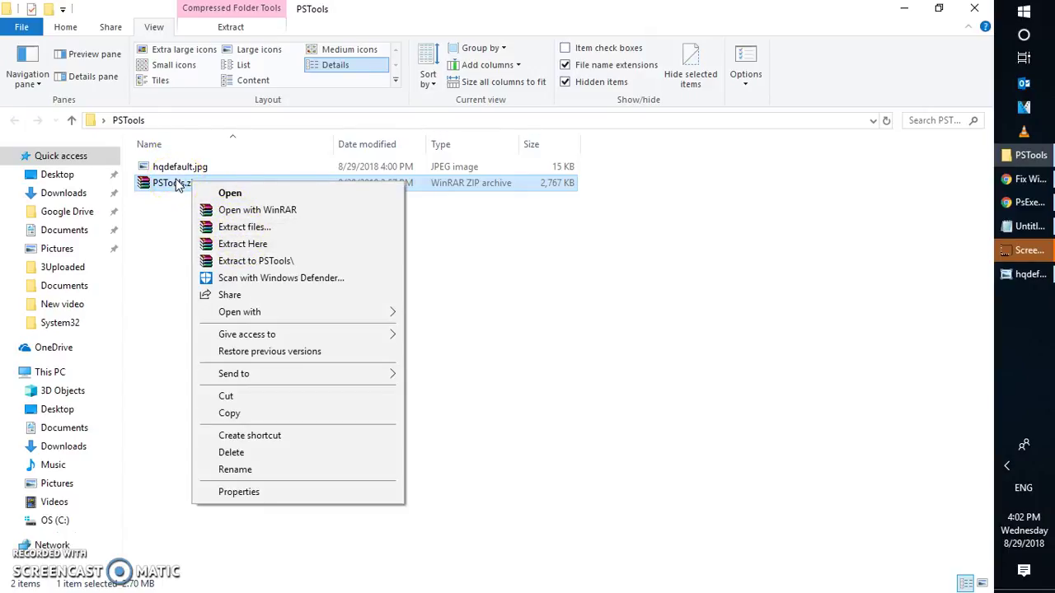
left_click(239, 244)
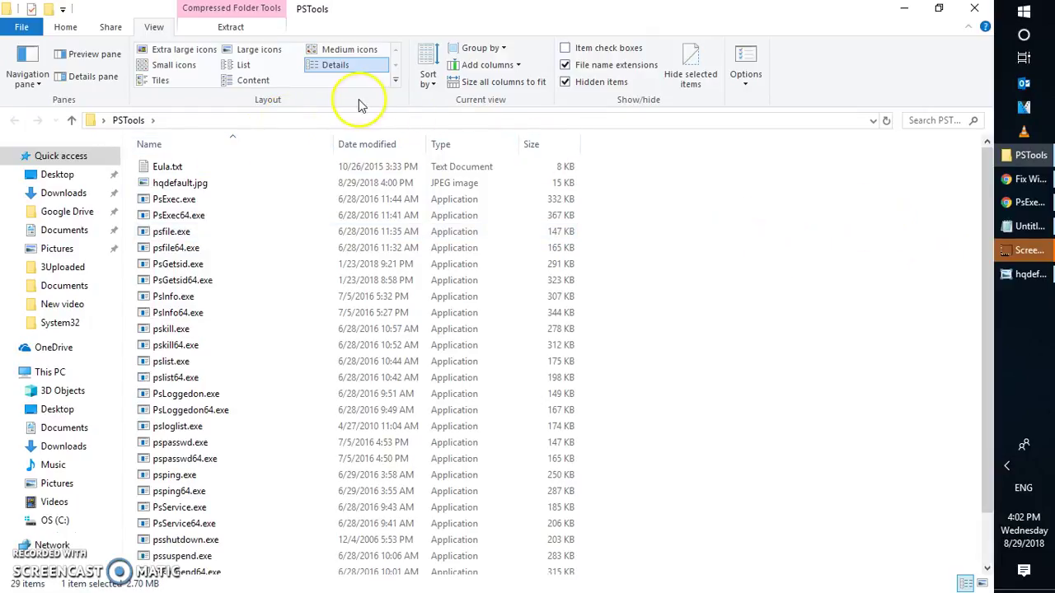
Bring up the Notepad command list and launch Windows PowerShell as administrator
left_click(1022, 226)
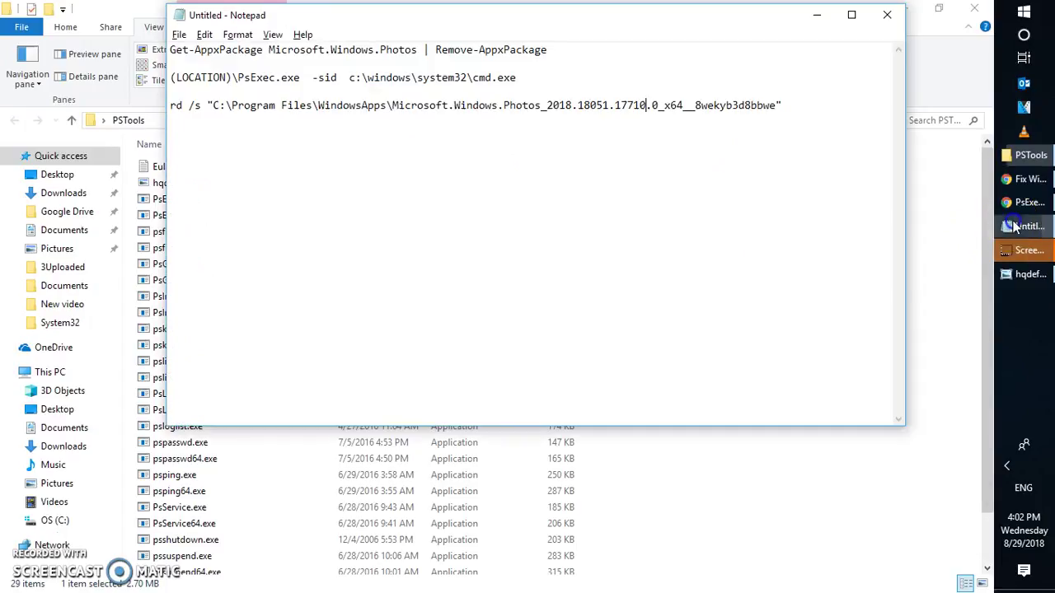
left_click(1036, 34)
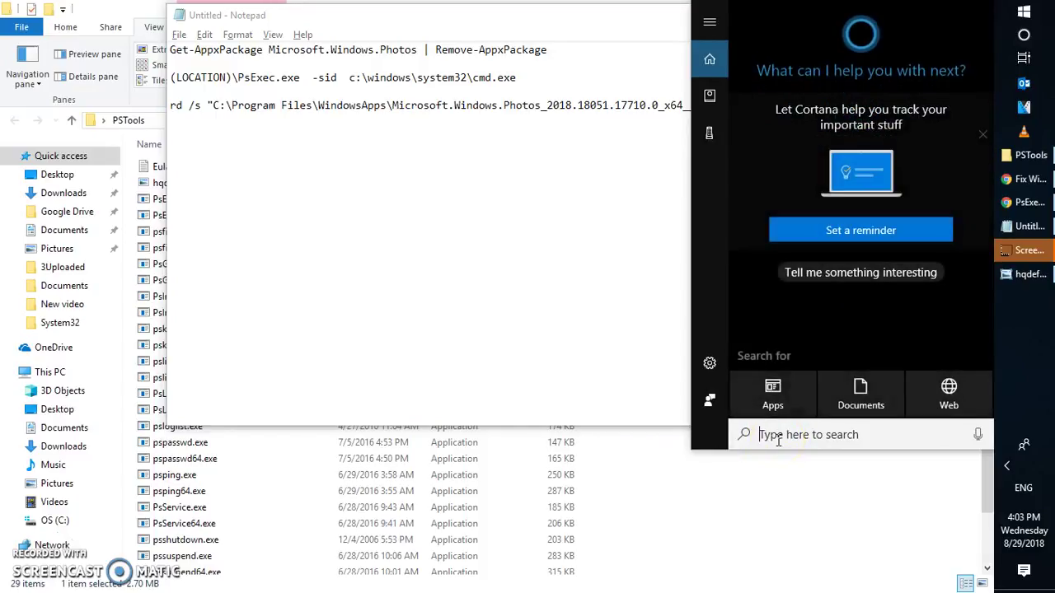
type("powershe")
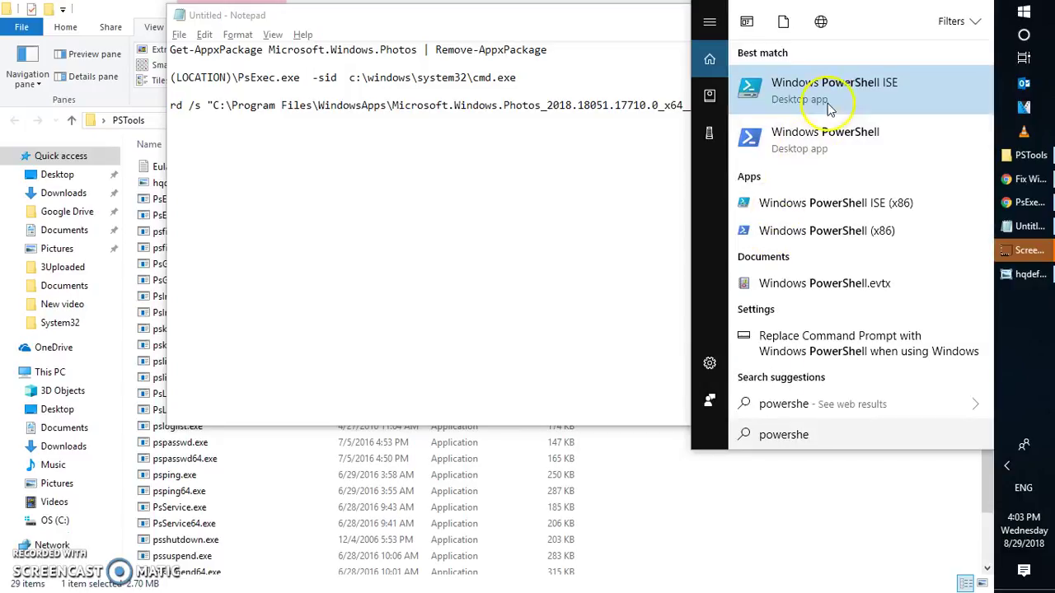
right_click(822, 138)
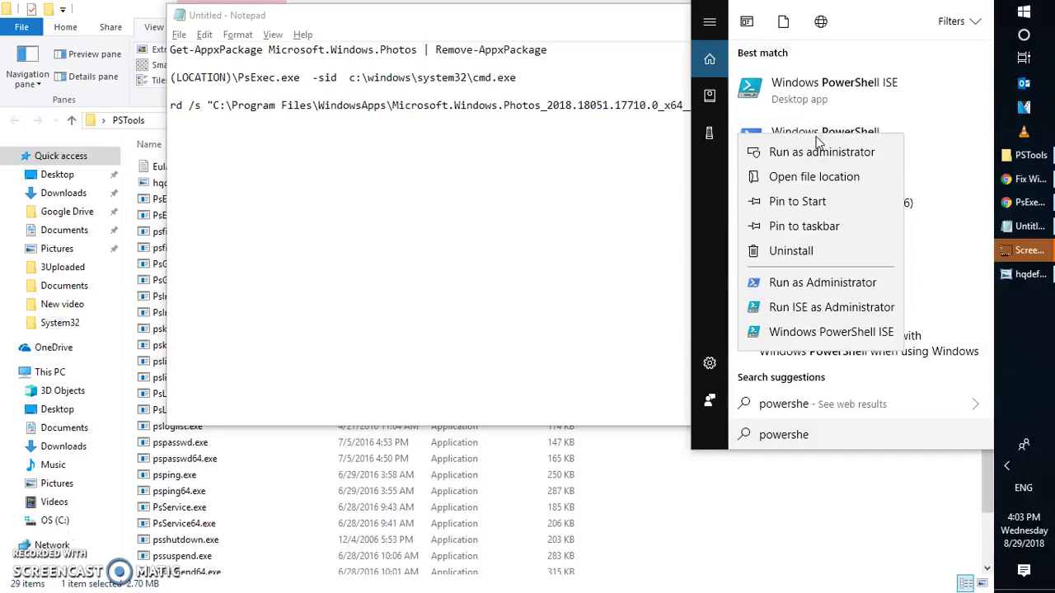
left_click(813, 161)
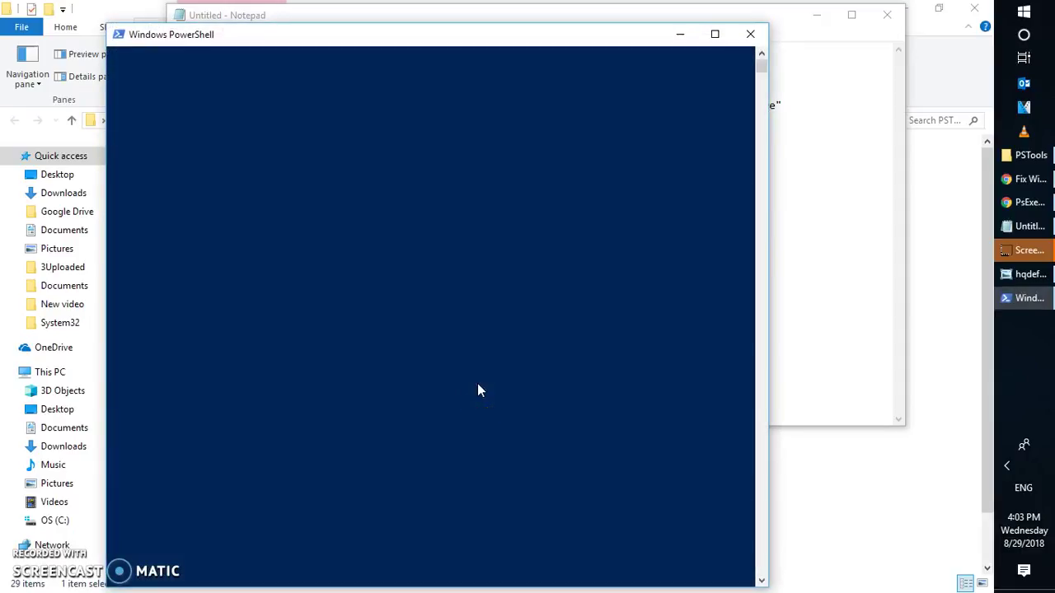
Copy the line "Get-AppxPackage Microsoft.Windows.Photos | Remove-AppxPackage" from Notepad, run it in PowerShell and exit the session
key("alt+Tab")
left_click(561, 50)
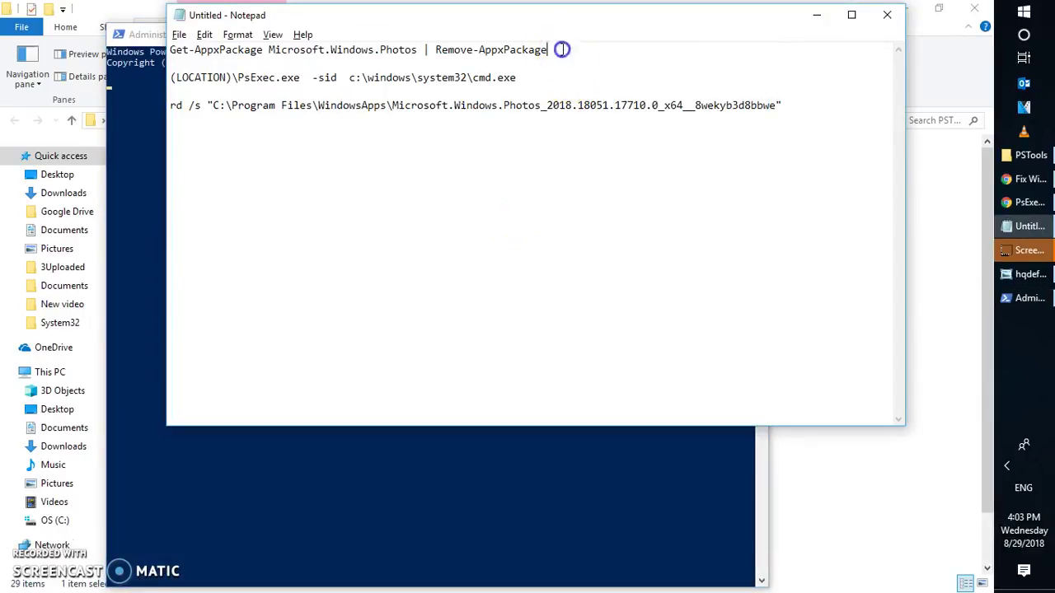
left_click(170, 51, "shift")
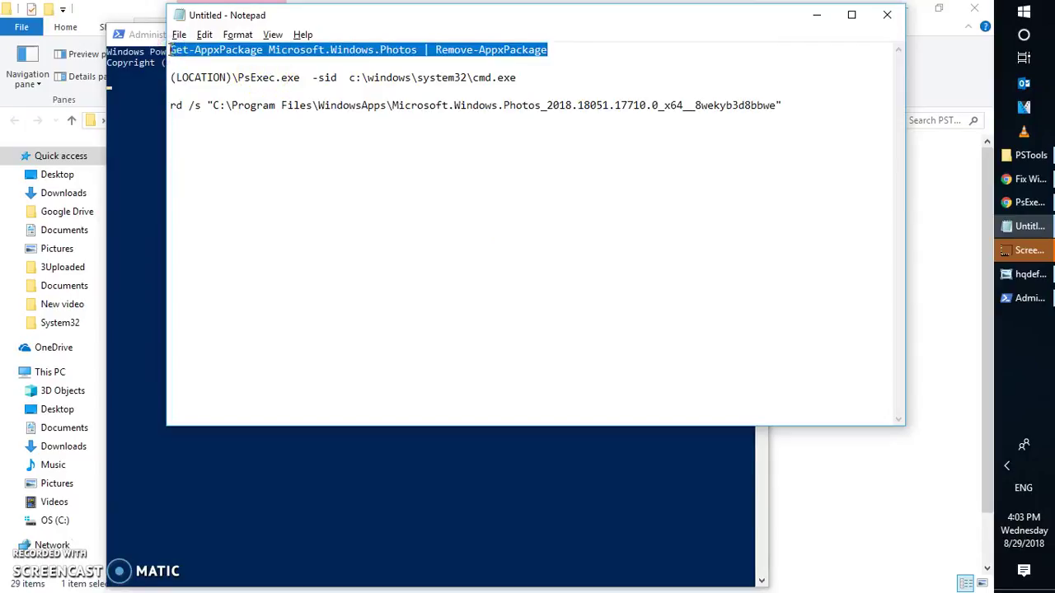
key("alt+Tab")
right_click(241, 38)
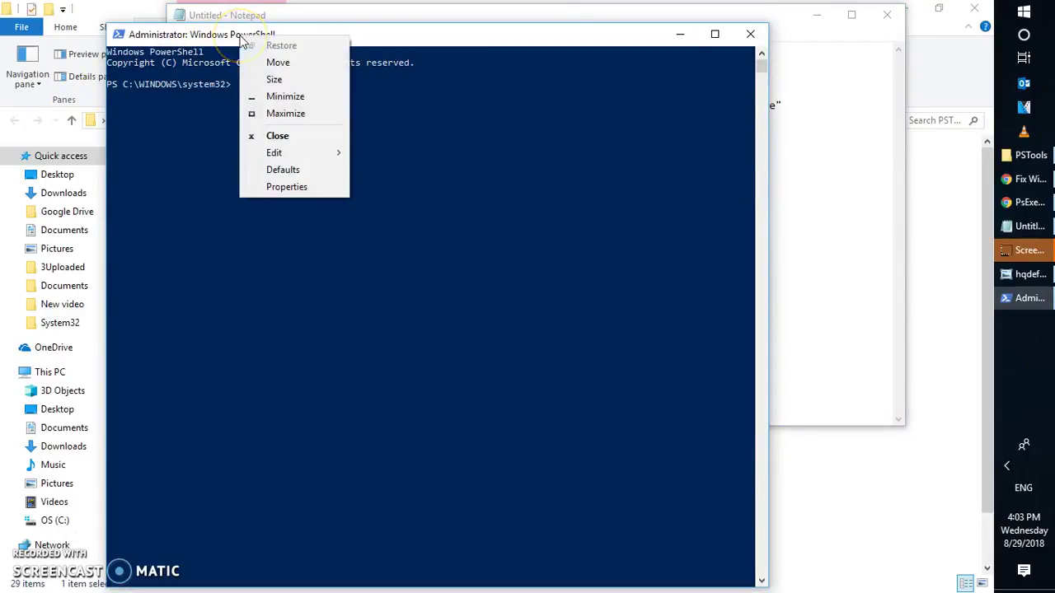
mouse_move(290, 152)
left_click(391, 187)
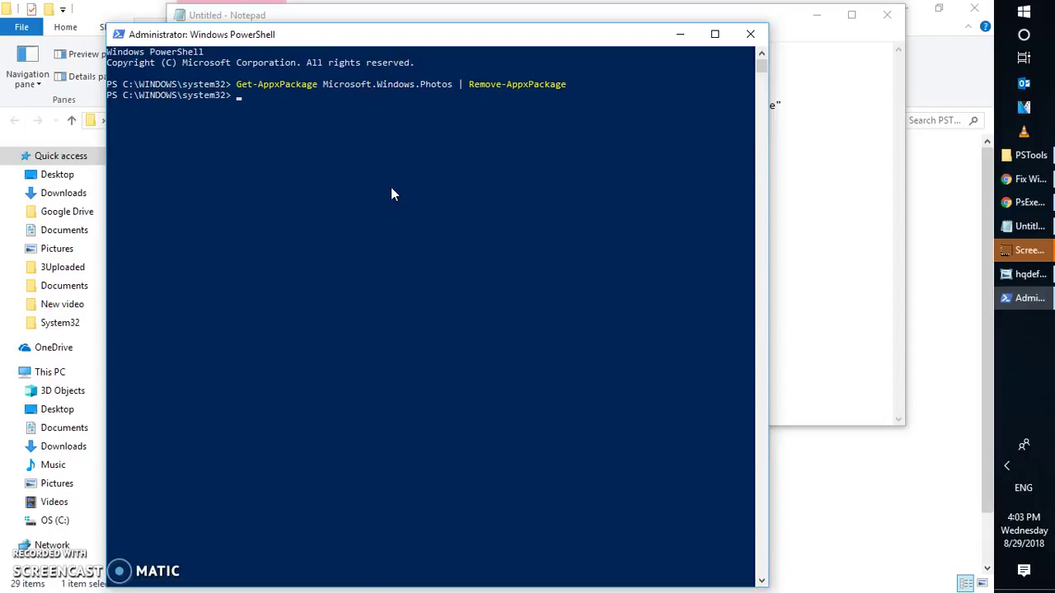
type("exit")
key("Return")
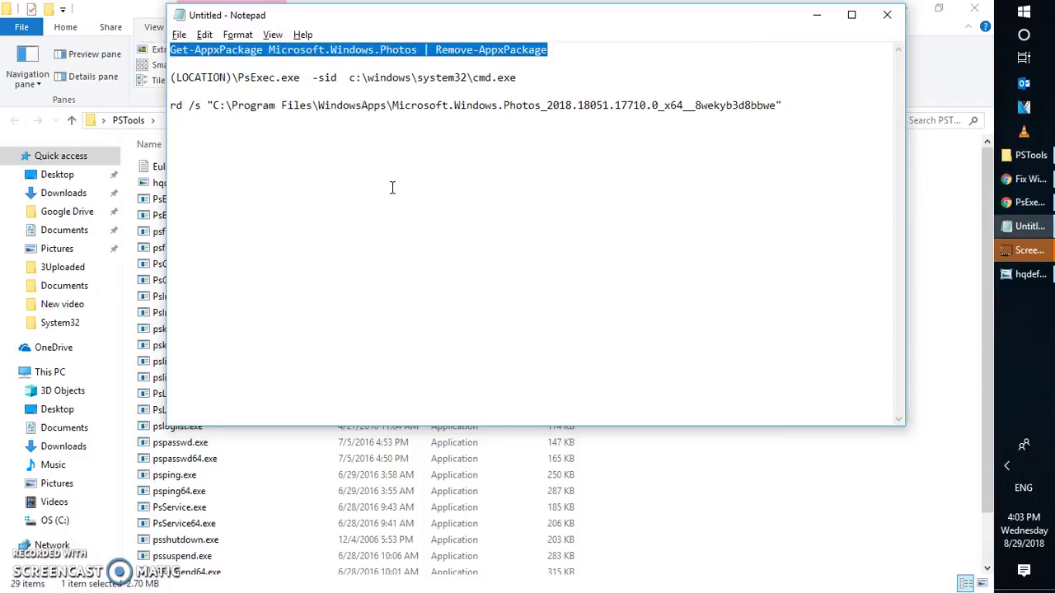
Copy the PSTools folder's full path and substitute it for the (LOCATION) placeholder in Notepad's PsExec command
key("alt+Tab")
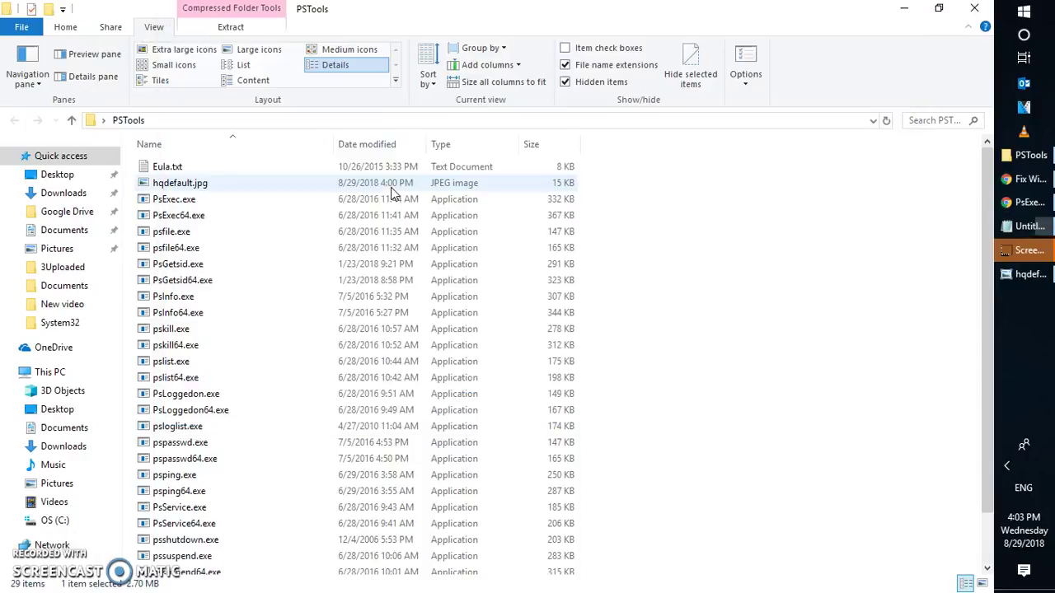
left_click(377, 119)
key("ctrl+c")
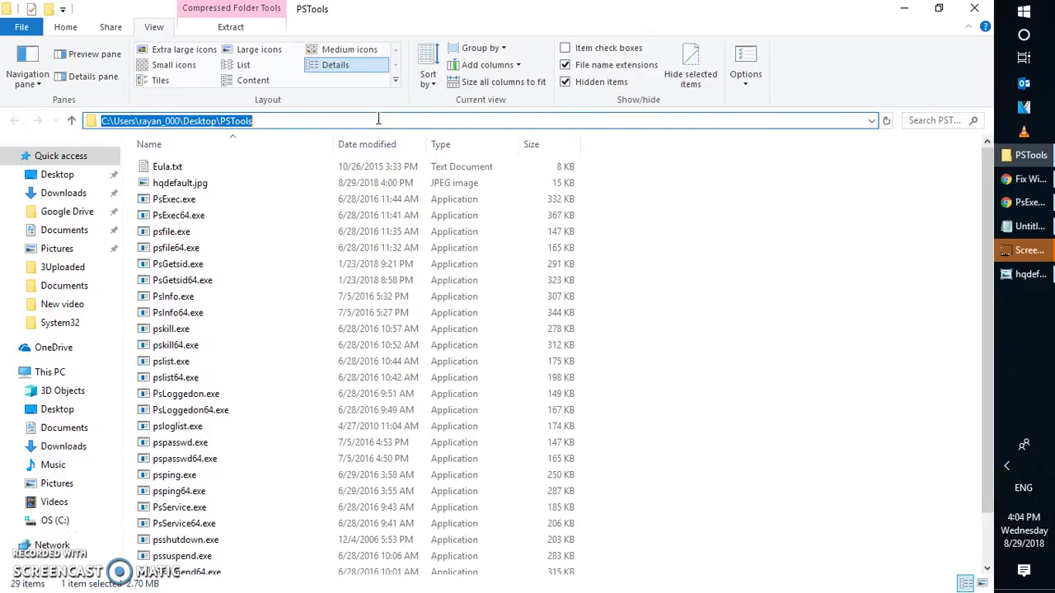
key("alt+Tab")
left_click_drag(233, 77, 165, 77)
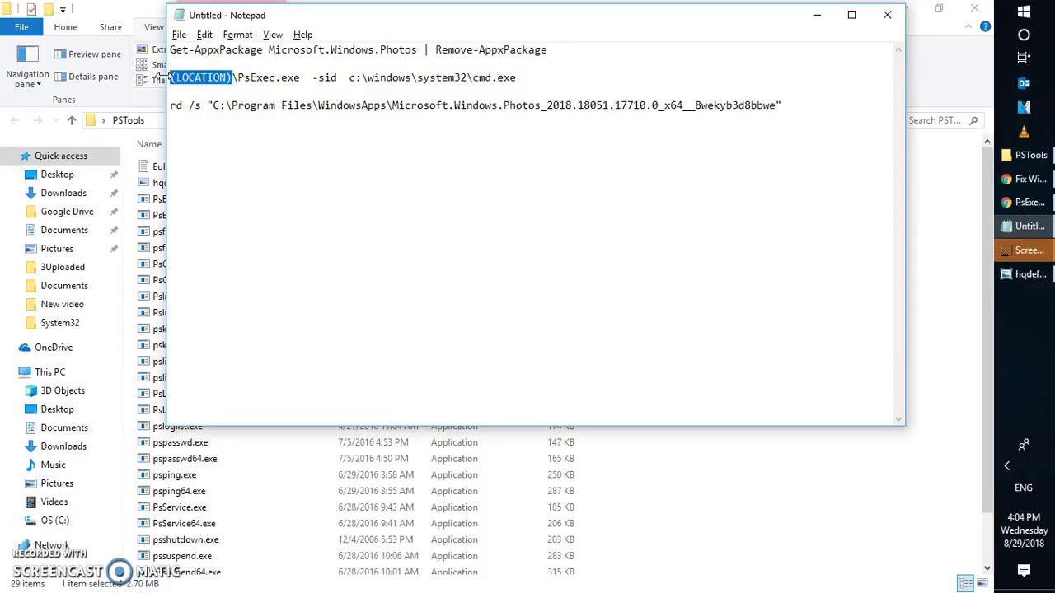
key("ctrl+v")
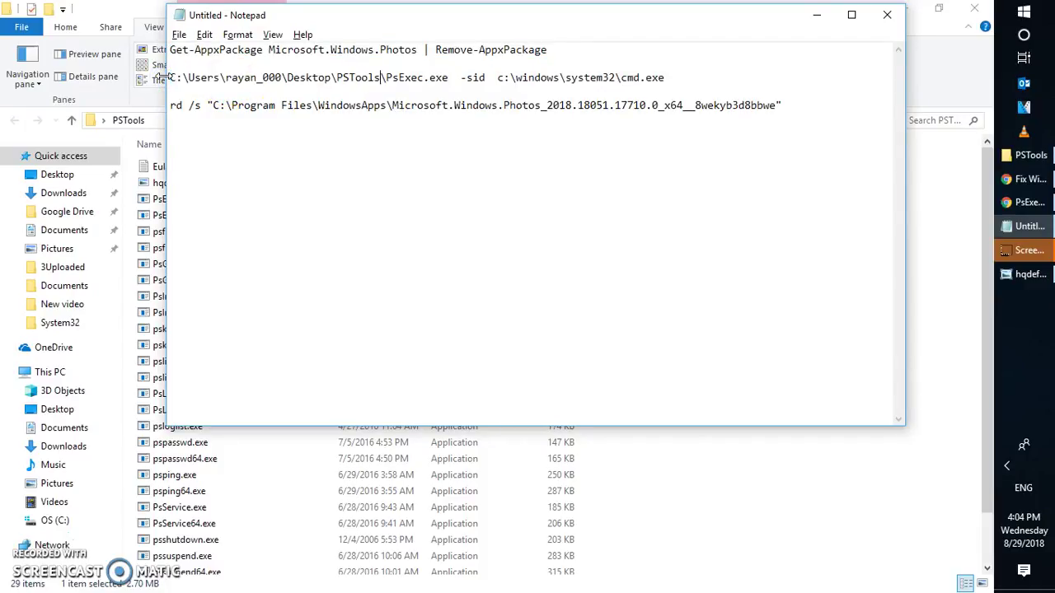
Run the completed PsExec.exe -sid c:\windows\system32\cmd.exe line from Notepad in an administrator Command Prompt and accept the PsExec license agreement
left_click_drag(679, 78, 168, 78)
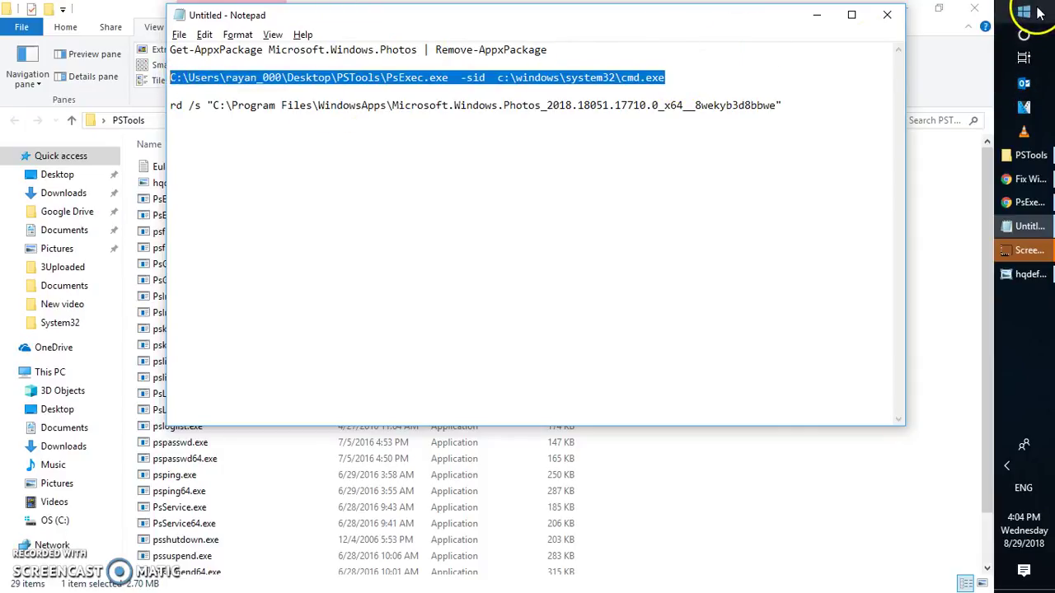
left_click(1027, 38)
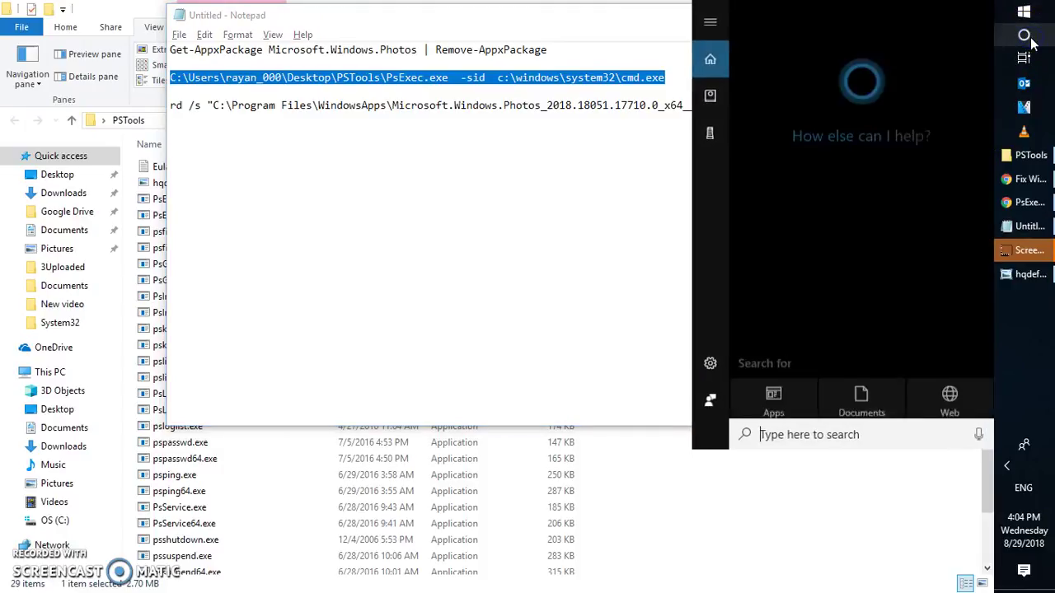
left_click(773, 436)
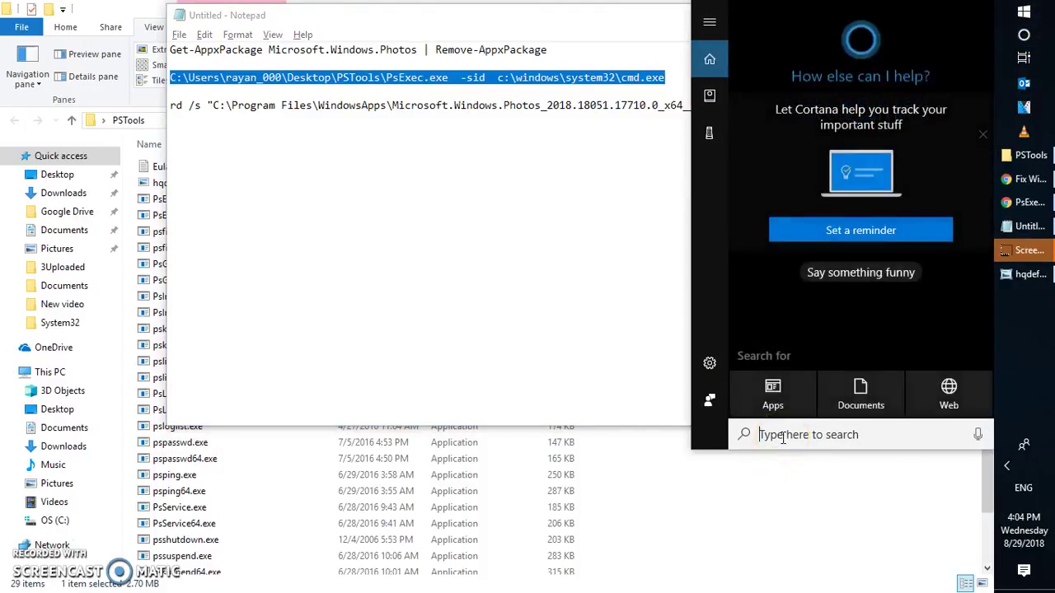
type("cmd")
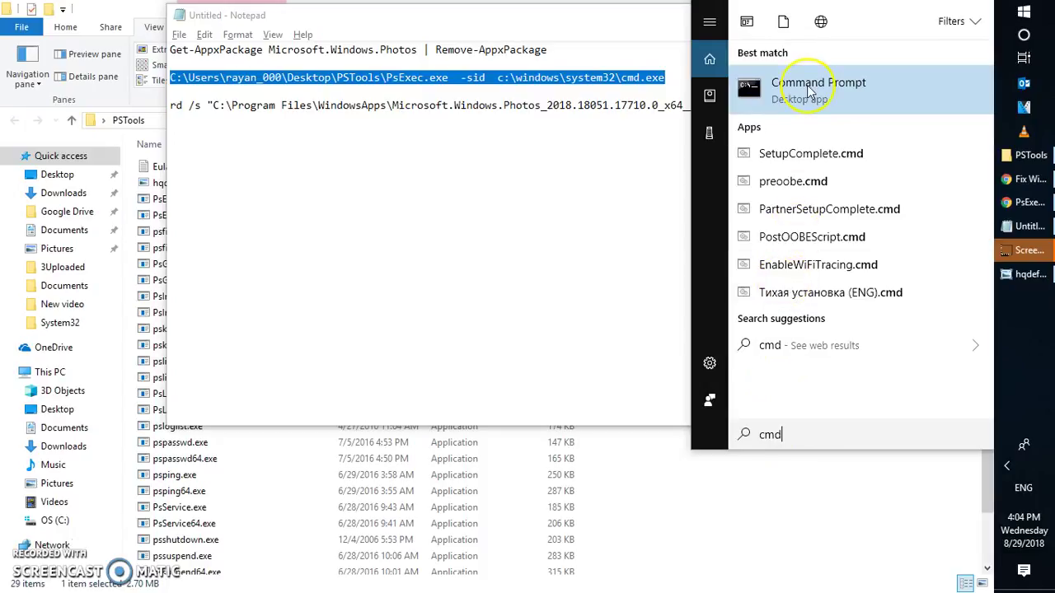
right_click(810, 90)
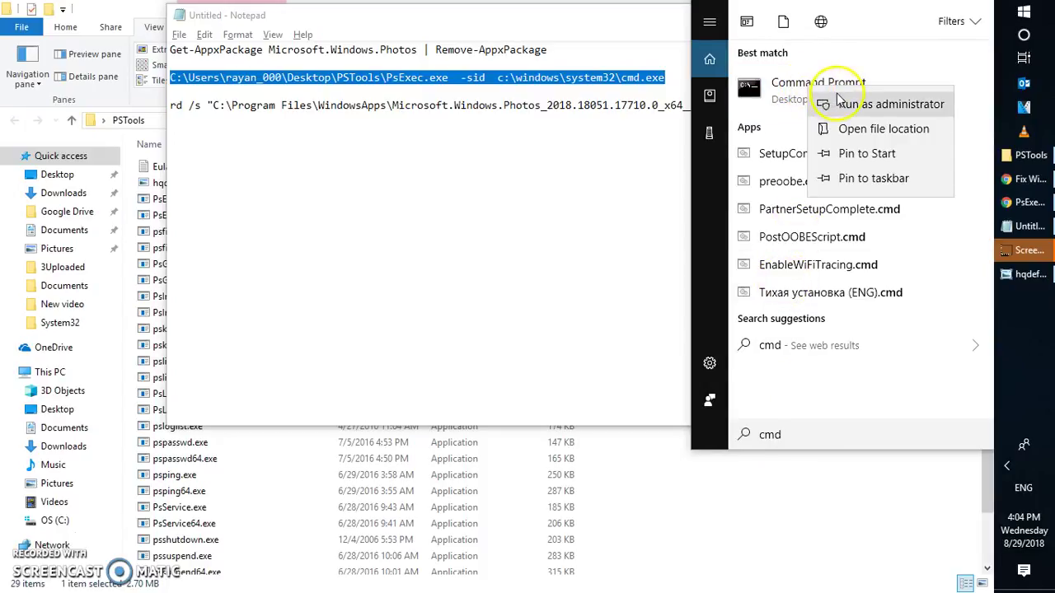
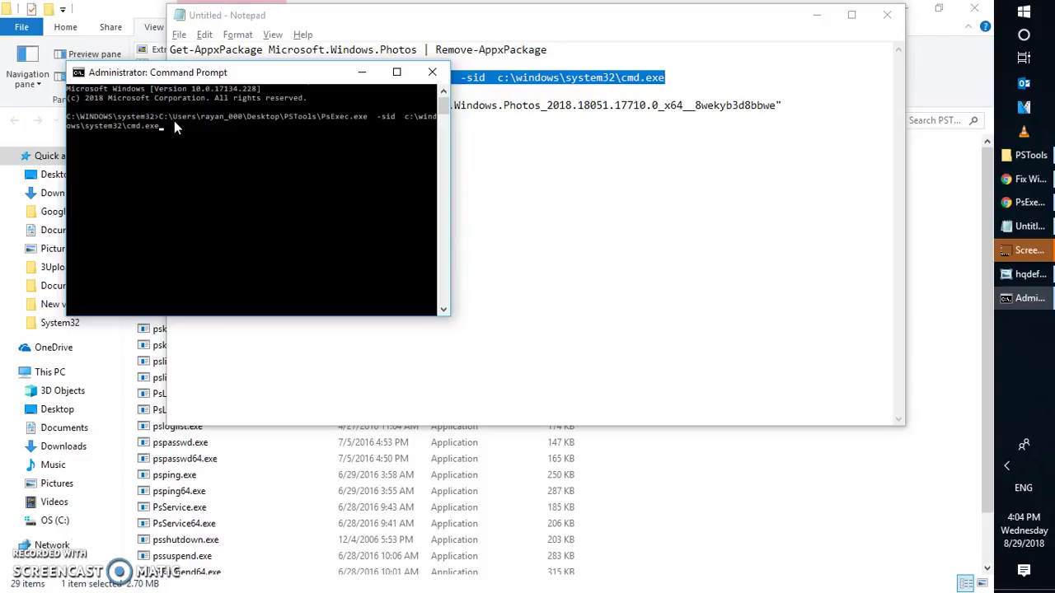
key("Return")
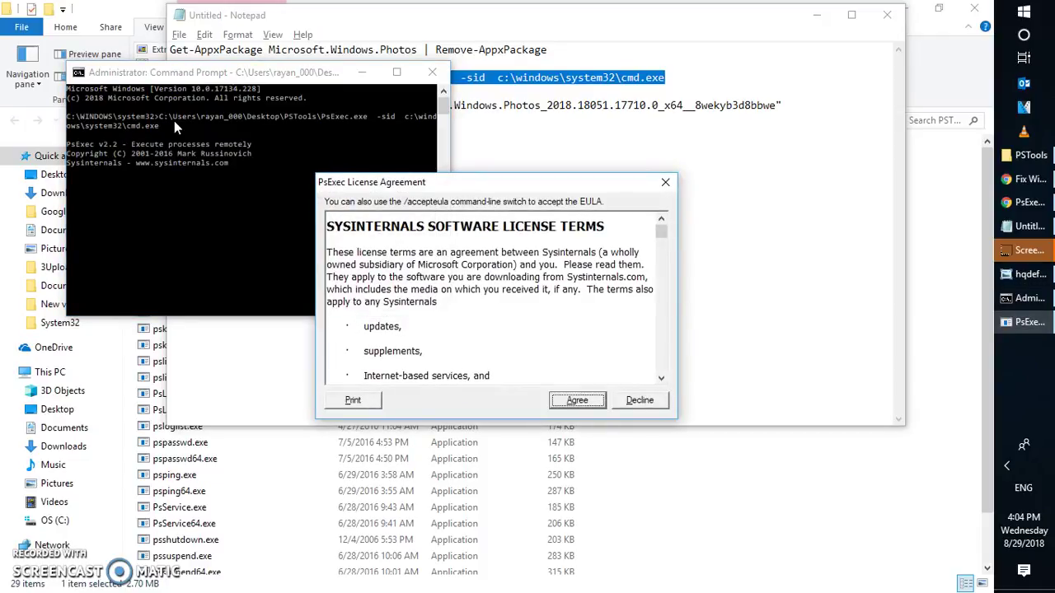
left_click(574, 401)
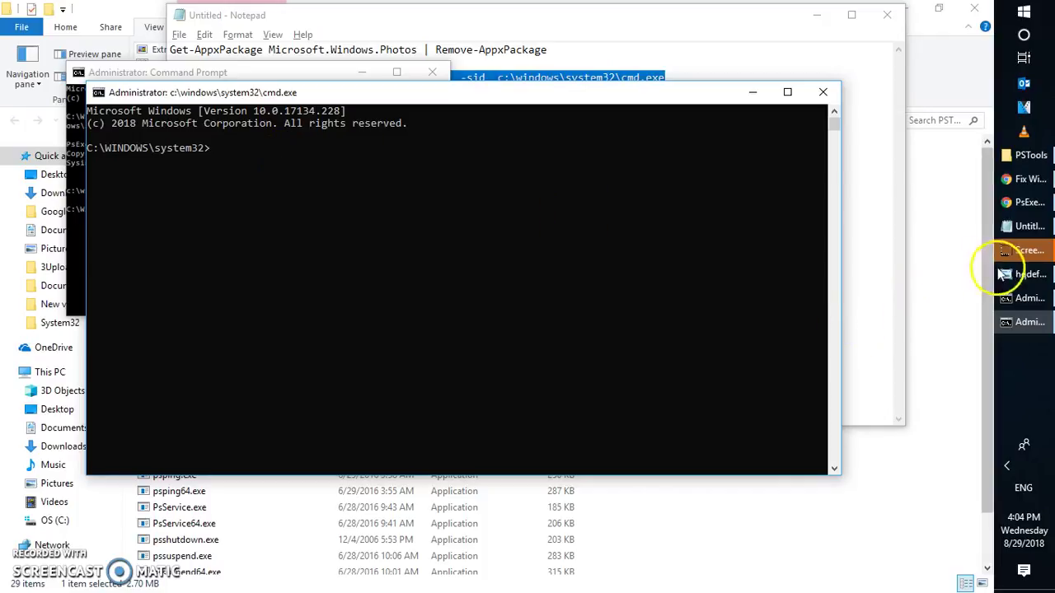
Run rd /s "C:\Program Files\WindowsApps\Microsoft.Windows.Photos_2018.18051.17710.0_x64__8wekyb3d8bbwe" in the PsExec-launched prompt, answer y and close that window
left_click(1021, 233)
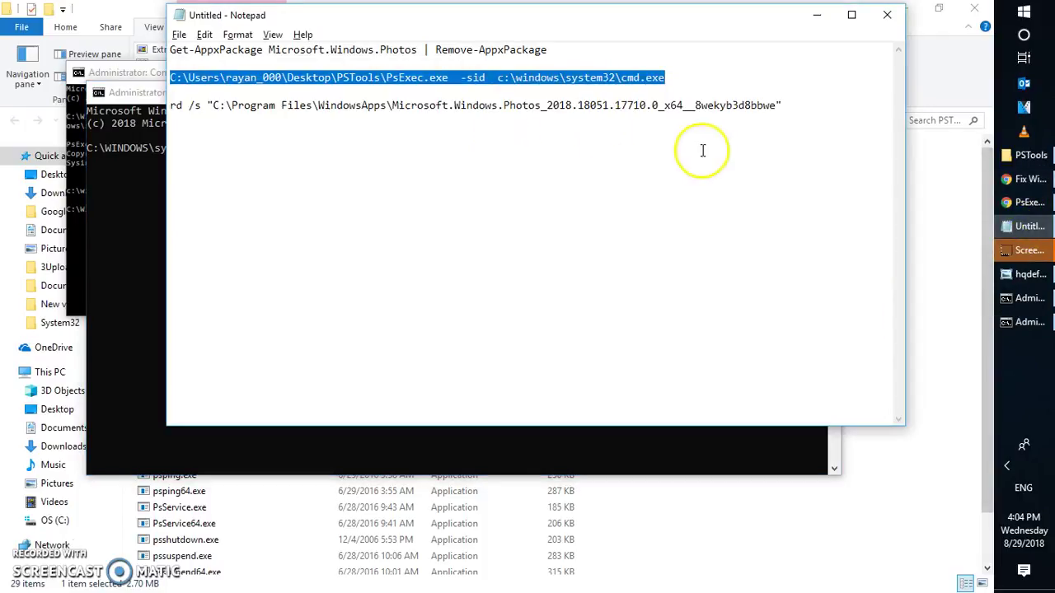
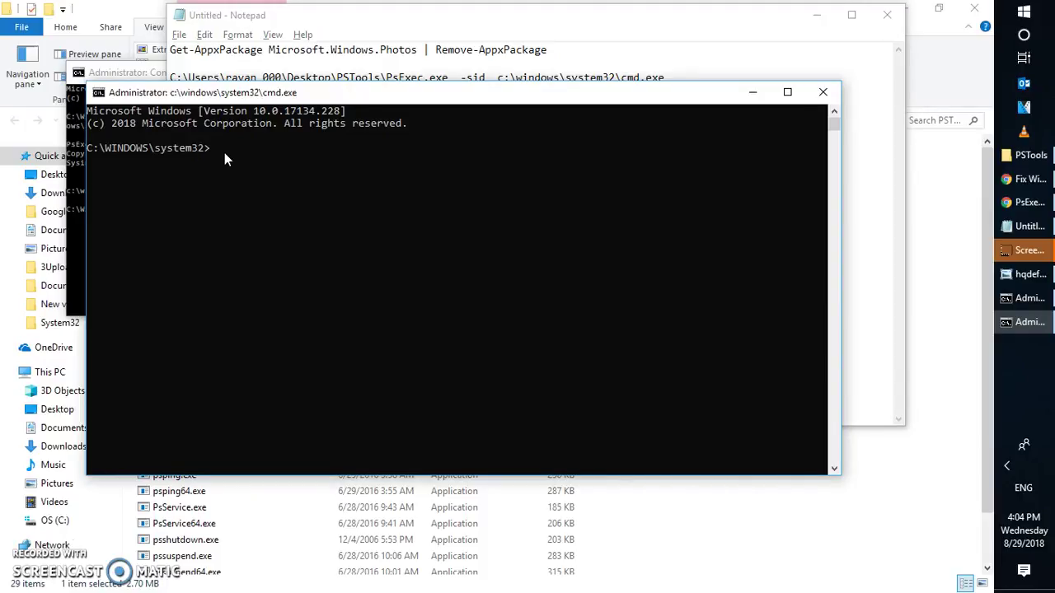
type("rd /s \"C:\\Program Files\\WindowsApps\\Microsoft.Windows.Photos_2018.18051.17710.0_x64__8wekyb3d8bbwe\"")
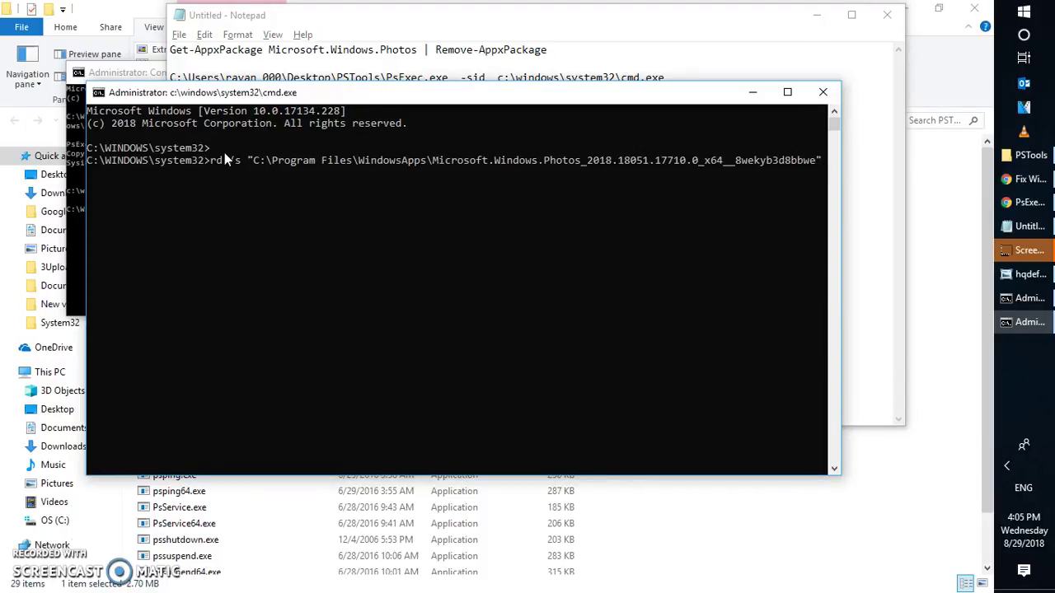
key("Return")
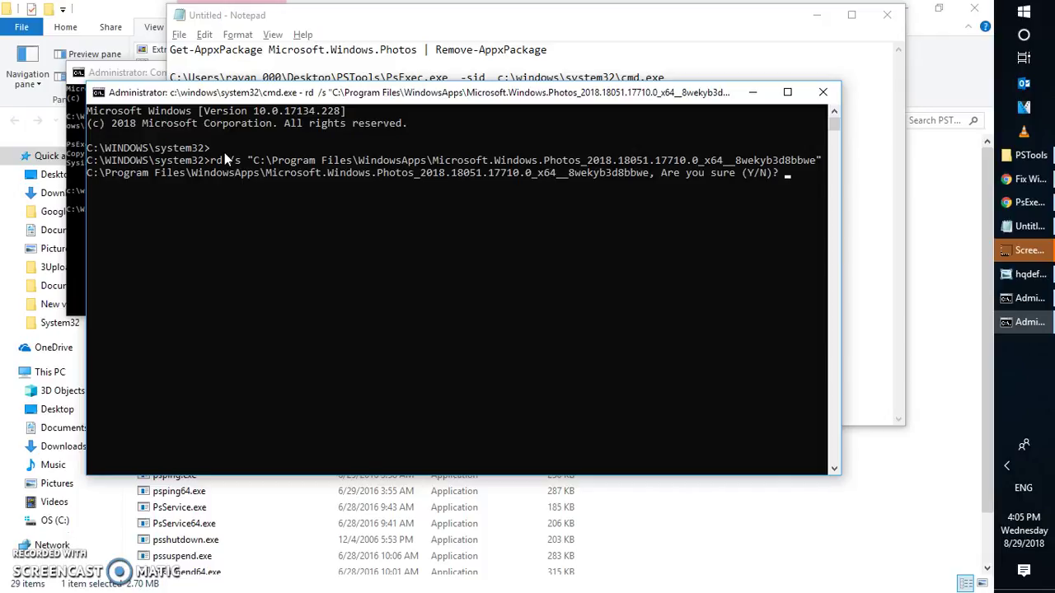
type("y")
key("Return")
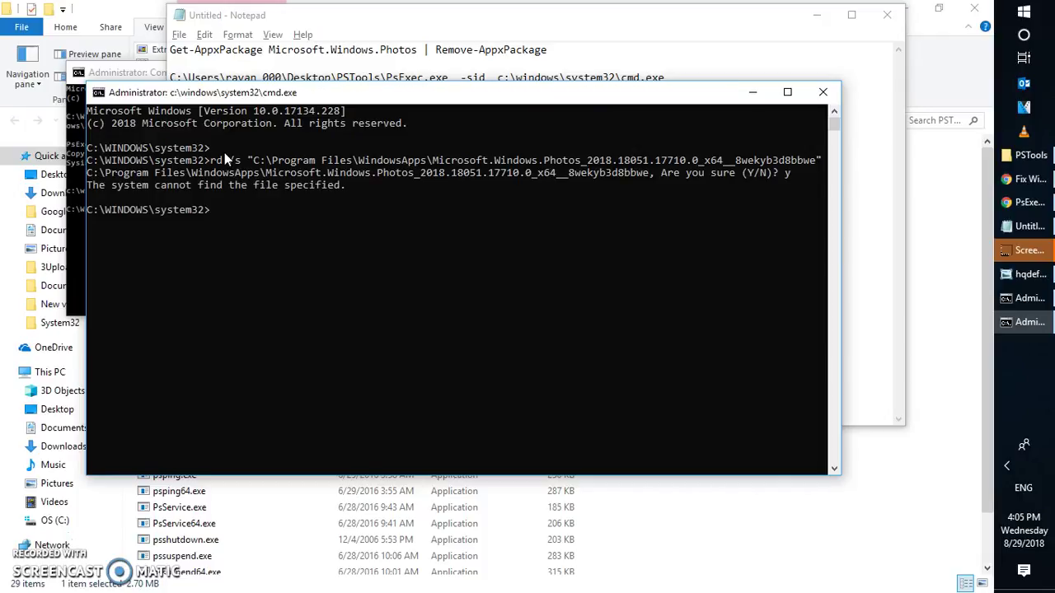
left_click(821, 93)
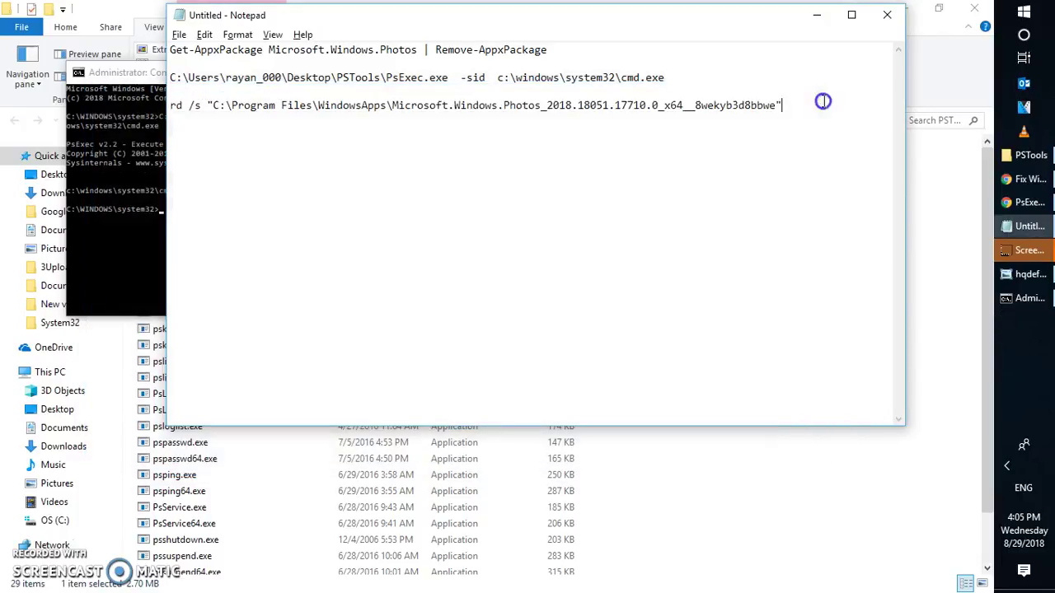
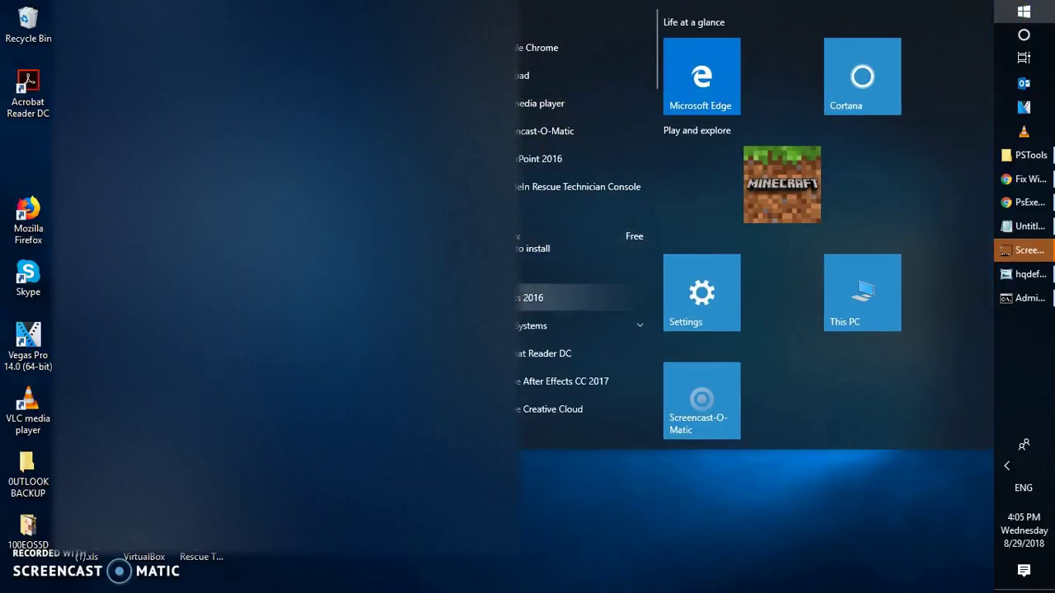
Look through the installed apps under M, search Windows for "Micros" and open the Microsoft Store
left_click(528, 272)
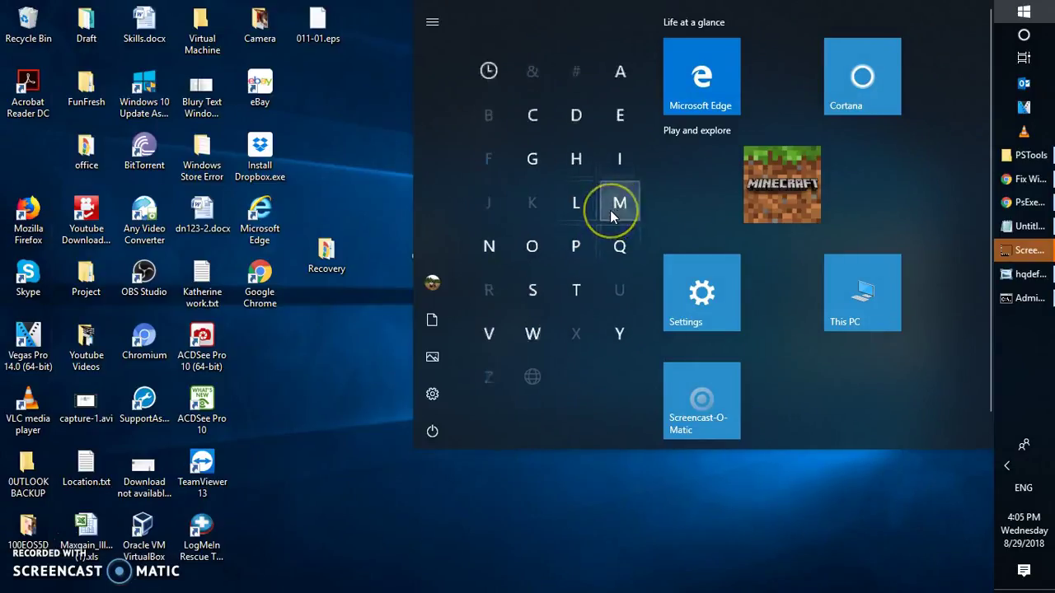
left_click(614, 206)
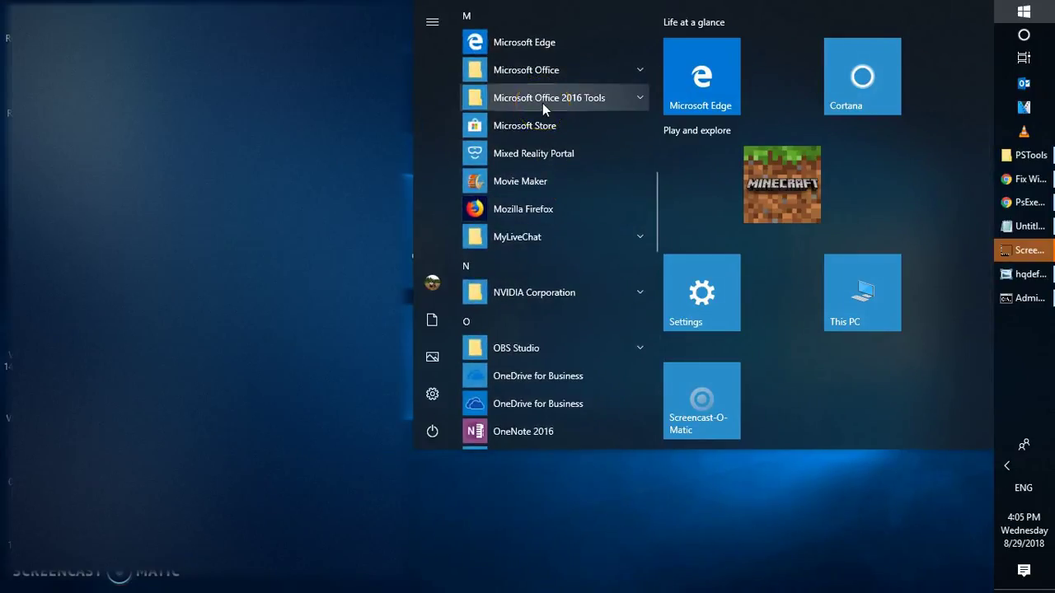
left_click(1025, 39)
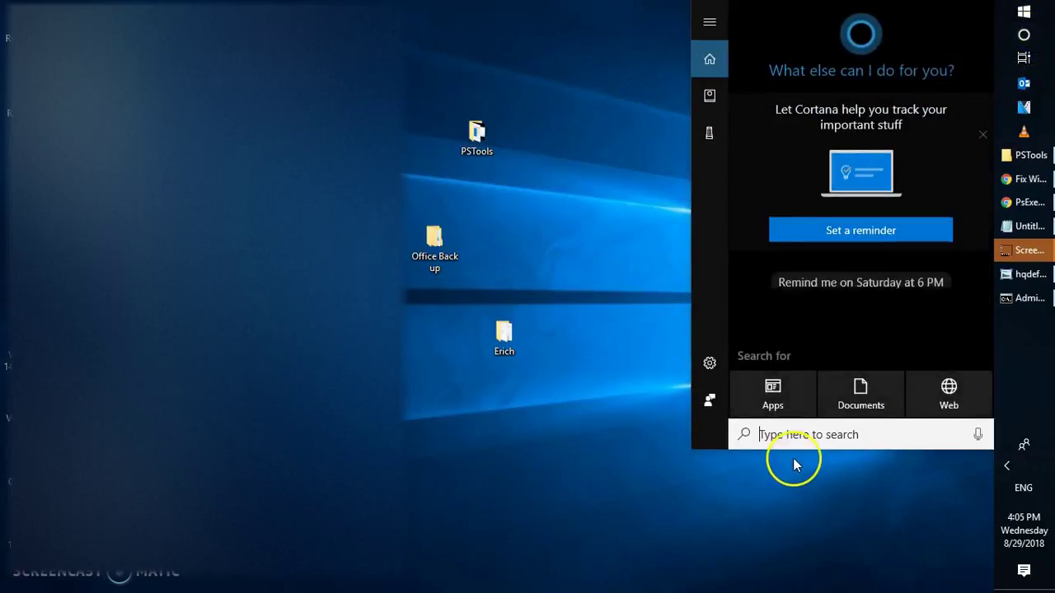
type("Micros")
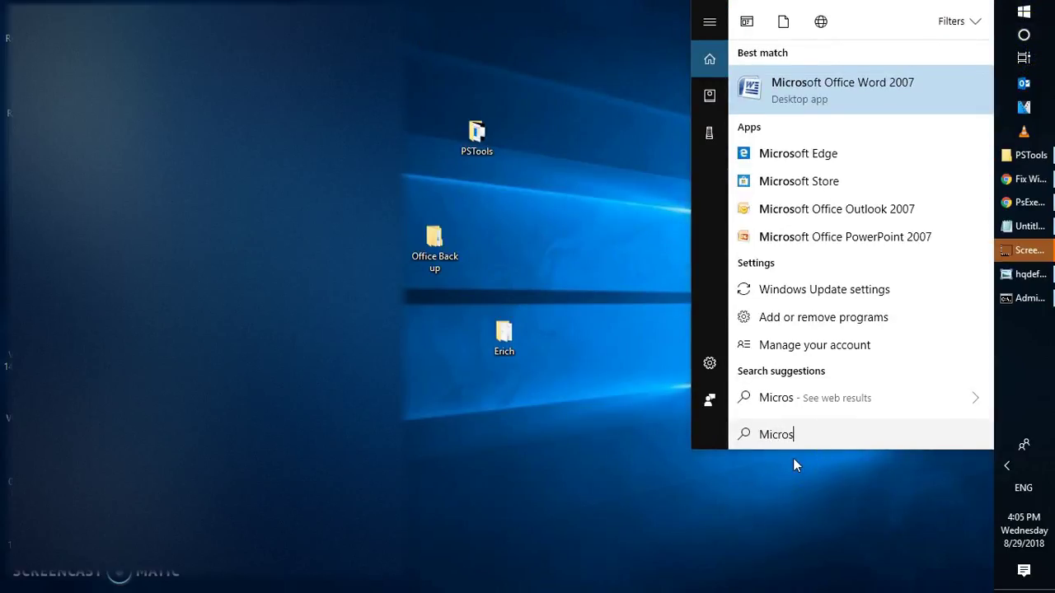
left_click(799, 154)
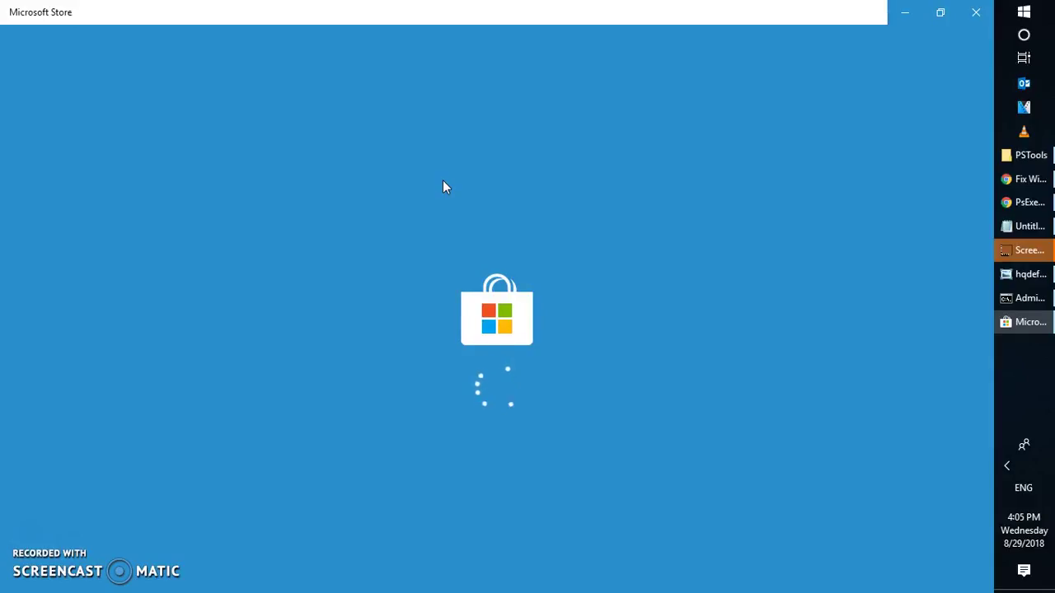
Open the Microsoft Photos page in the Microsoft Store and get the app to reinstall it
left_click(37, 503)
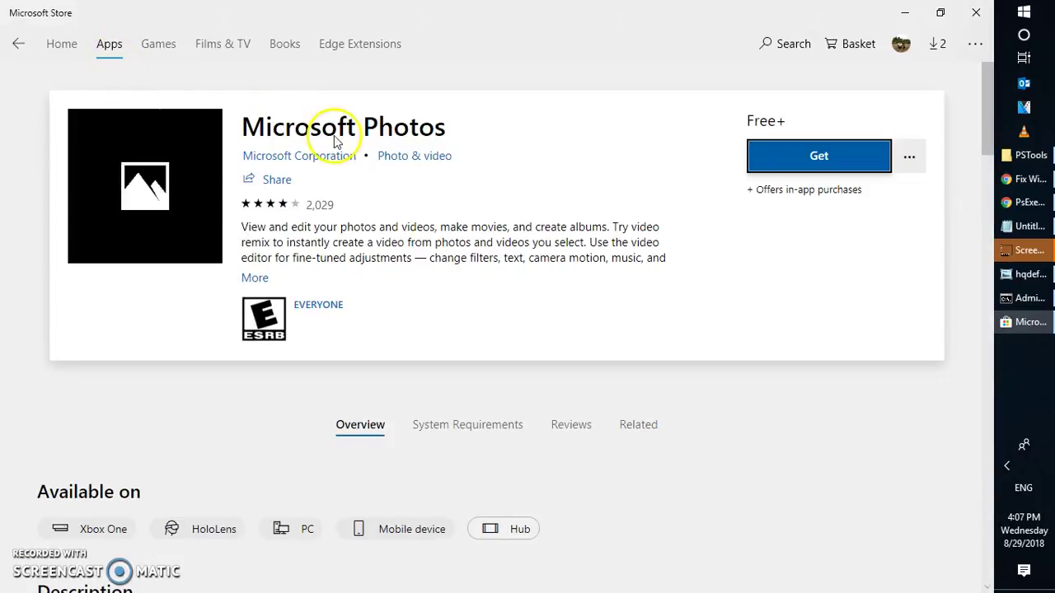
left_click(824, 156)
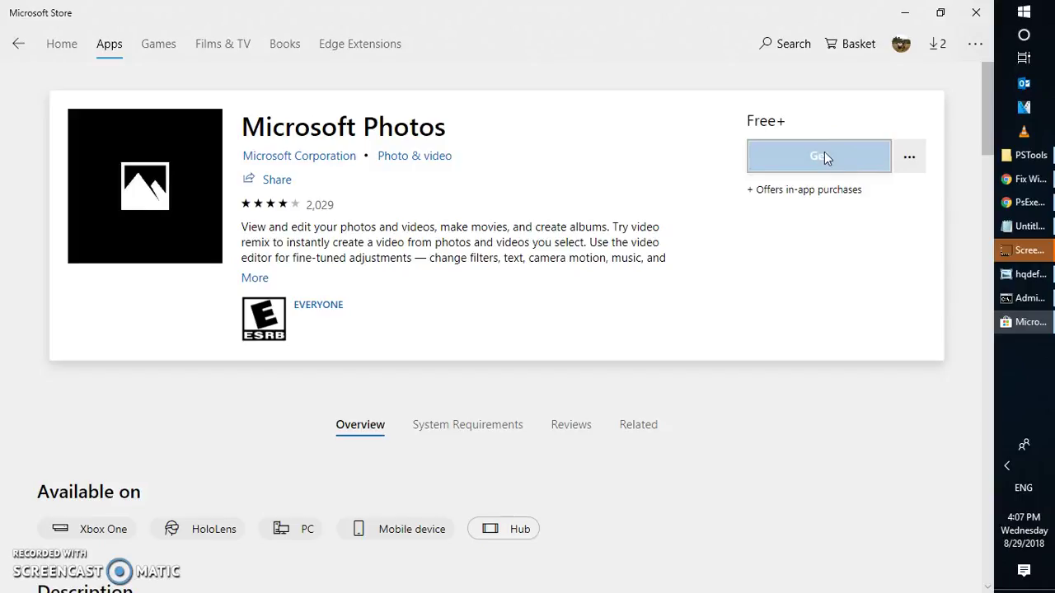